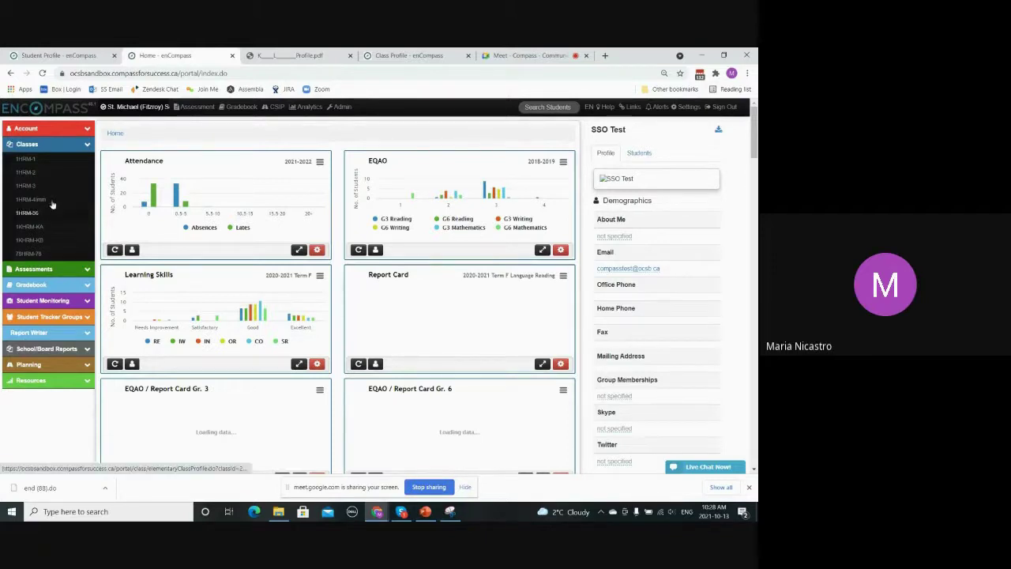
Step: Go to Student Monitoring > Intervention Strategies to view the empty interventions list, then expand Classes
left_click(79, 305)
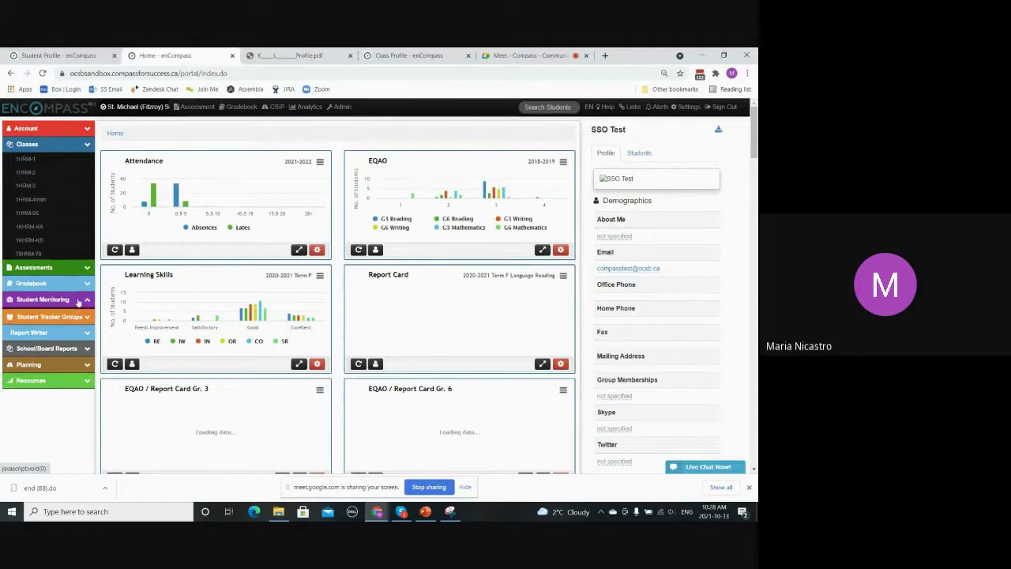
left_click(50, 222)
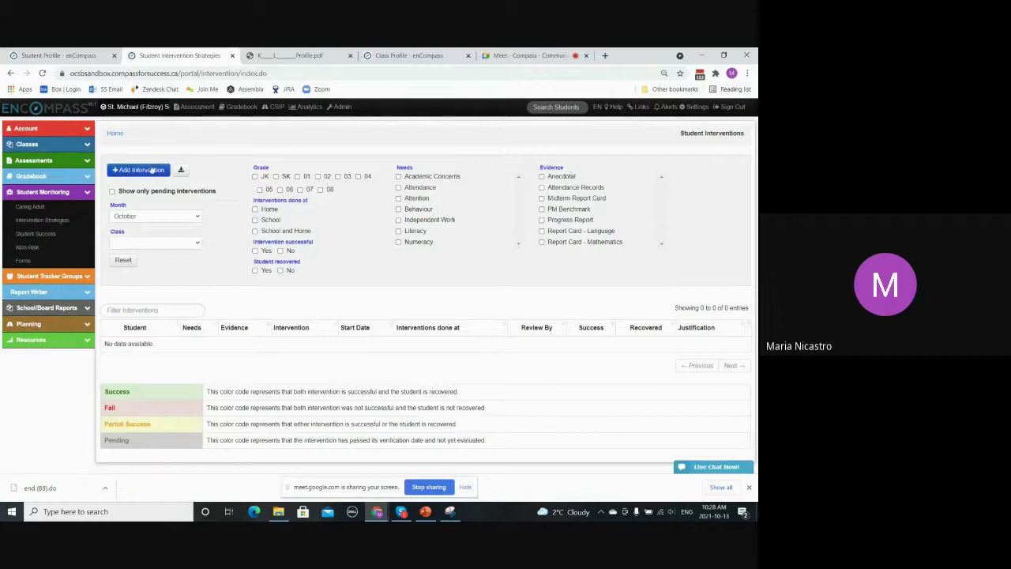
left_click(82, 148)
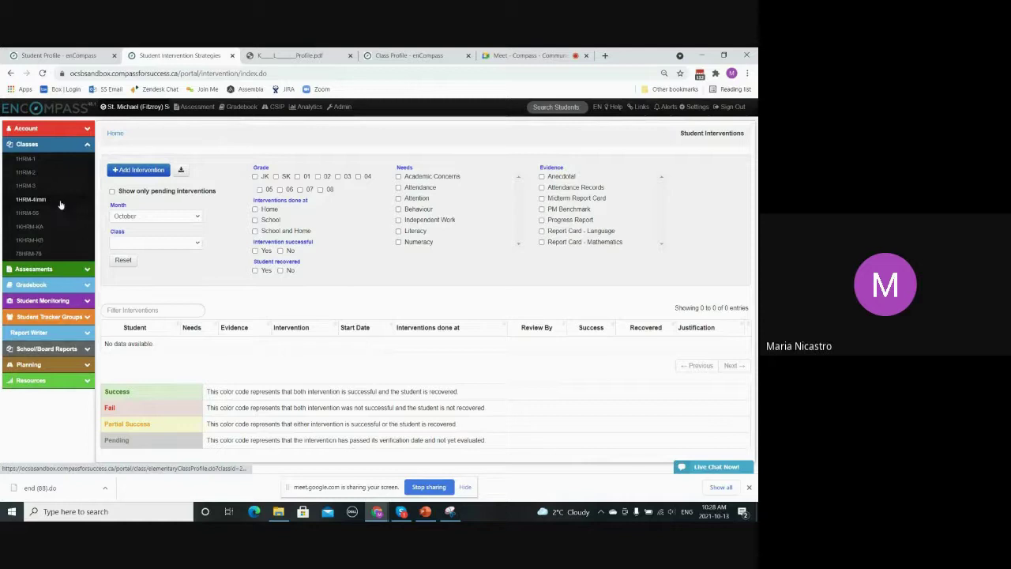
Step: Open the 1HRM-4mm class profile and select its first two students
left_click(61, 204)
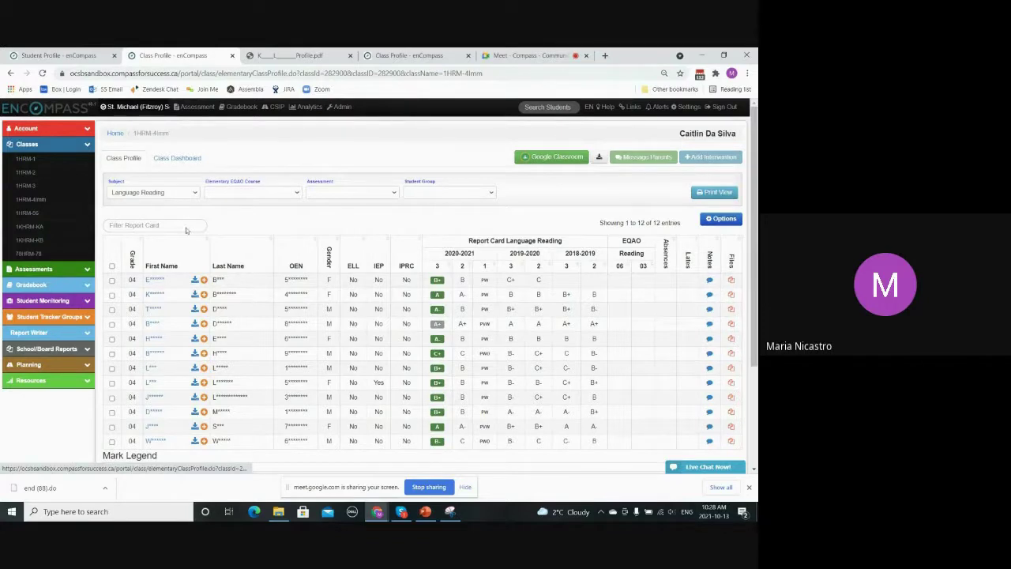
left_click(112, 280)
left_click(112, 294)
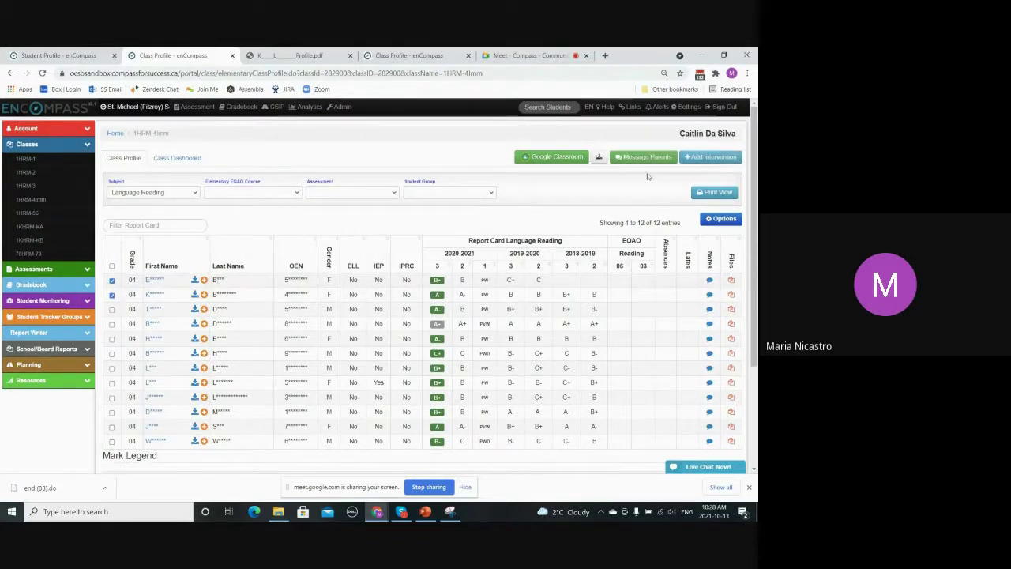
Step: Start and then cancel a new intervention, and deselect both students
left_click(707, 161)
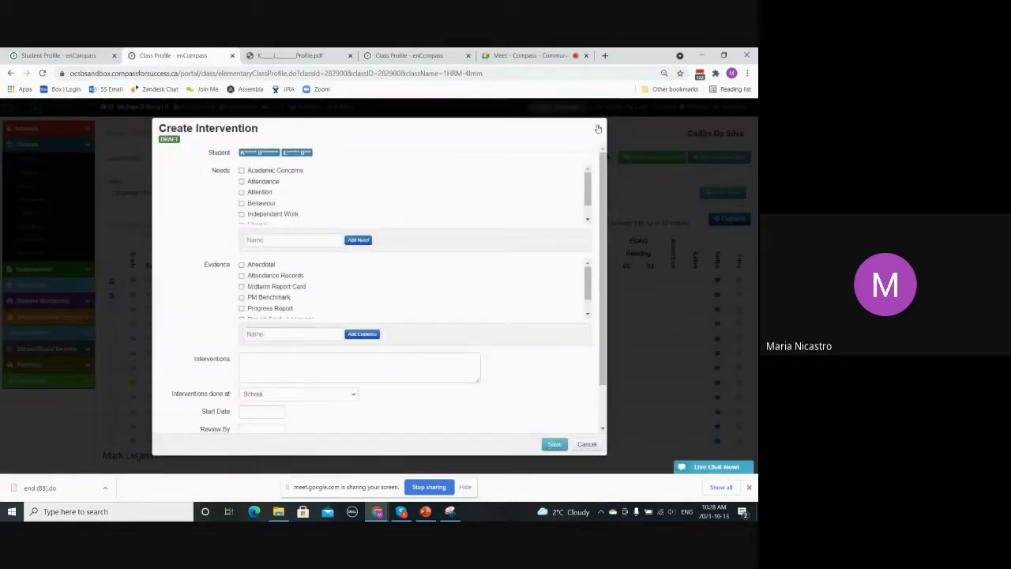
left_click(598, 128)
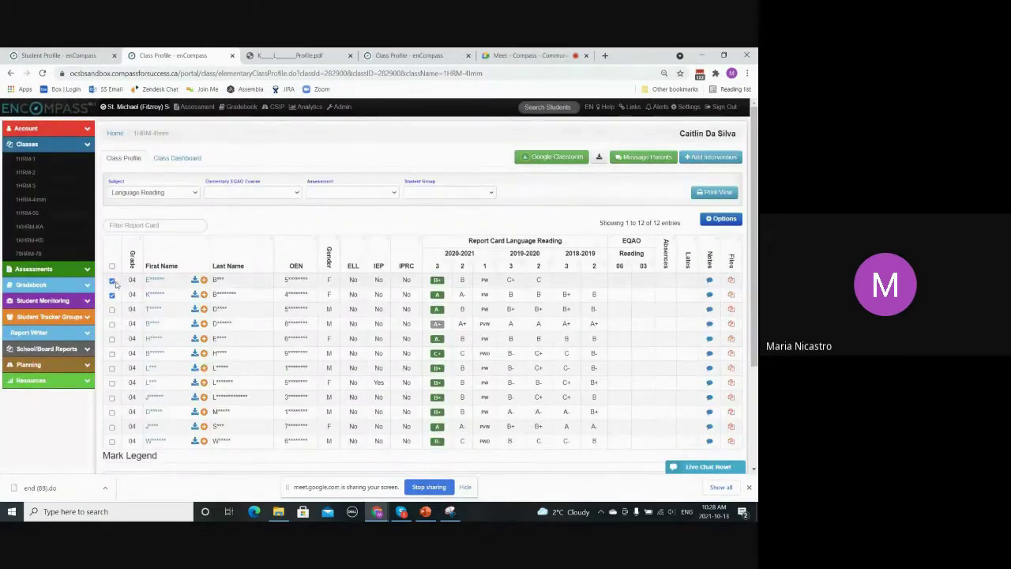
left_click(112, 281)
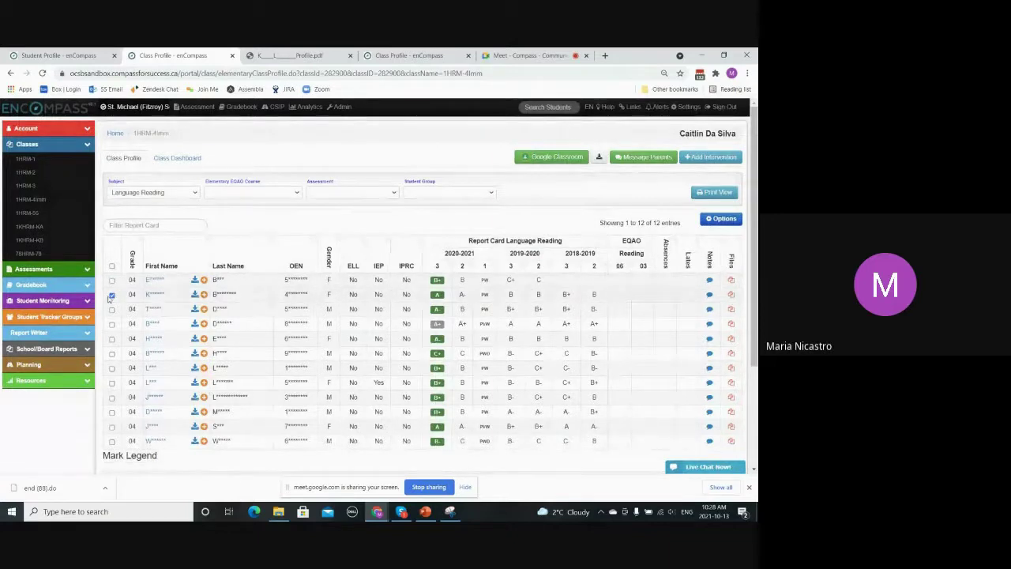
left_click(112, 294)
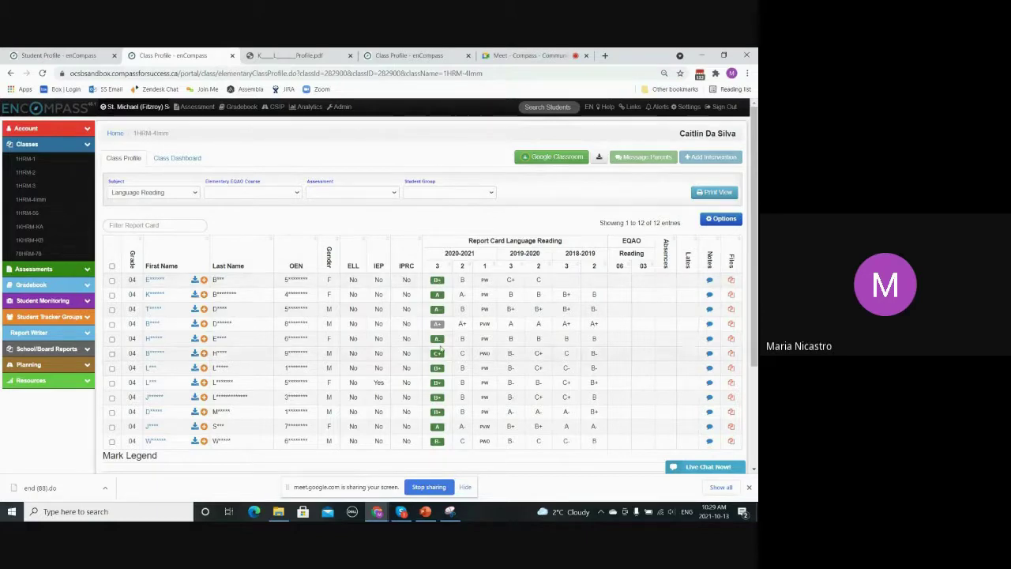
Step: Sort students by 2020-2021 term 3 Language Reading mark, leaving the Student Group filter unchanged
left_click(439, 267)
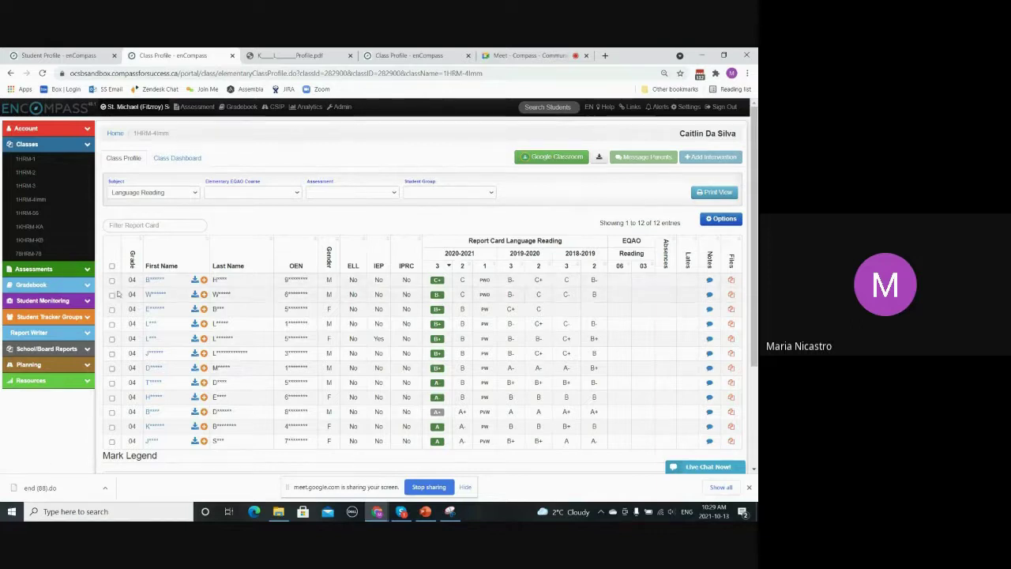
left_click(440, 193)
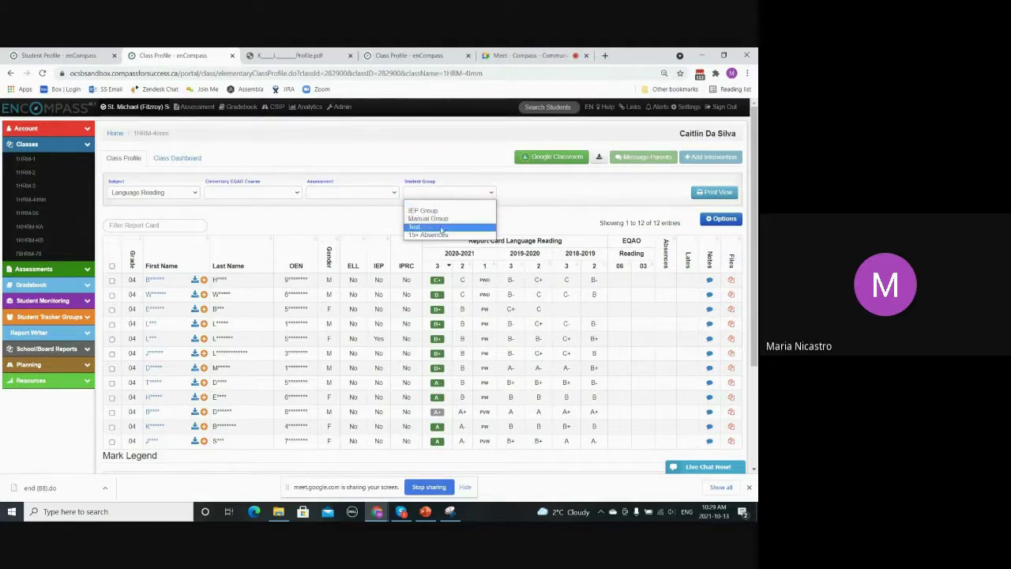
left_click(325, 223)
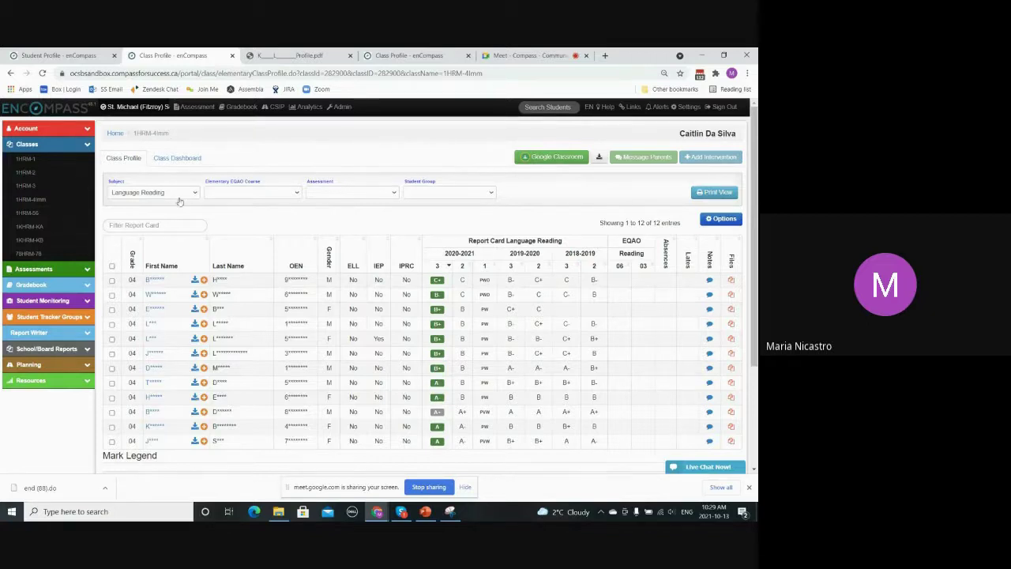
Step: Select only the first student in the sorted list and start a new intervention for them
left_click(112, 266)
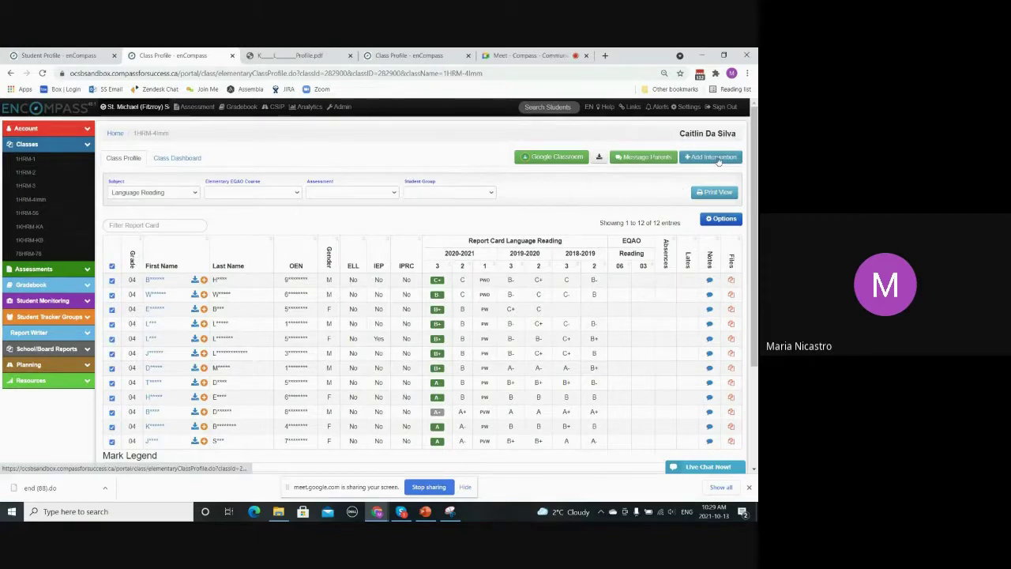
left_click(111, 267)
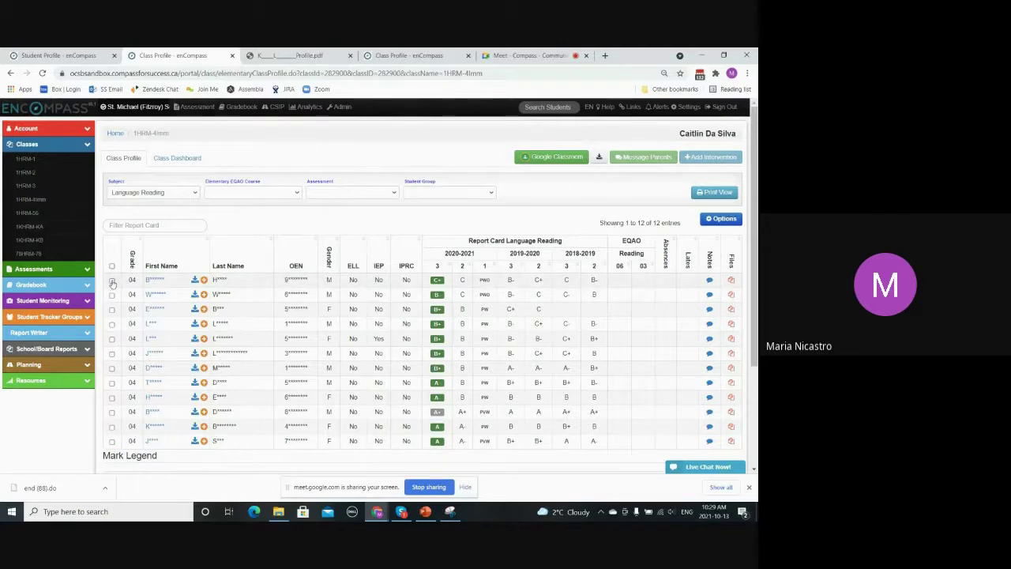
left_click(111, 281)
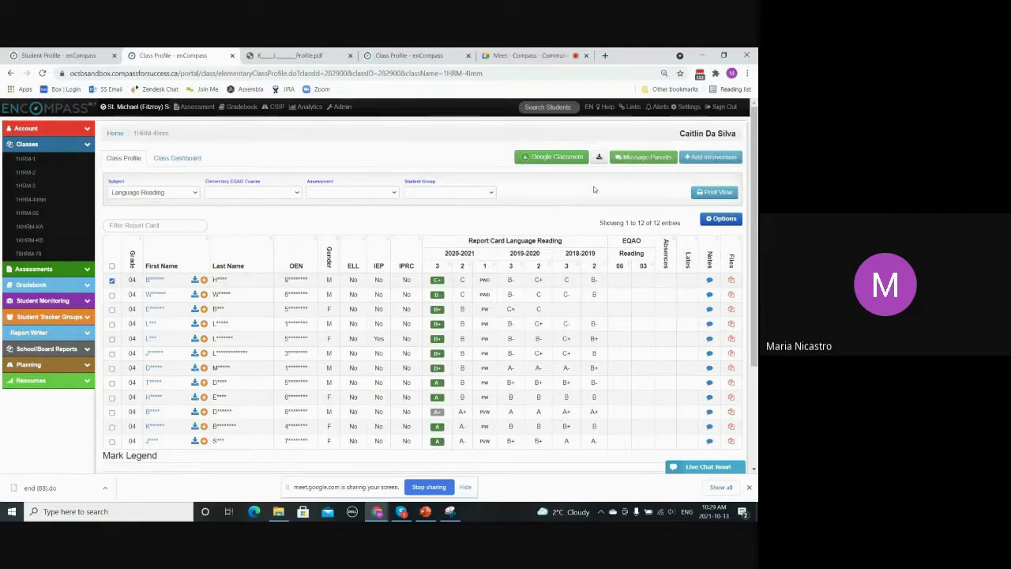
left_click(710, 156)
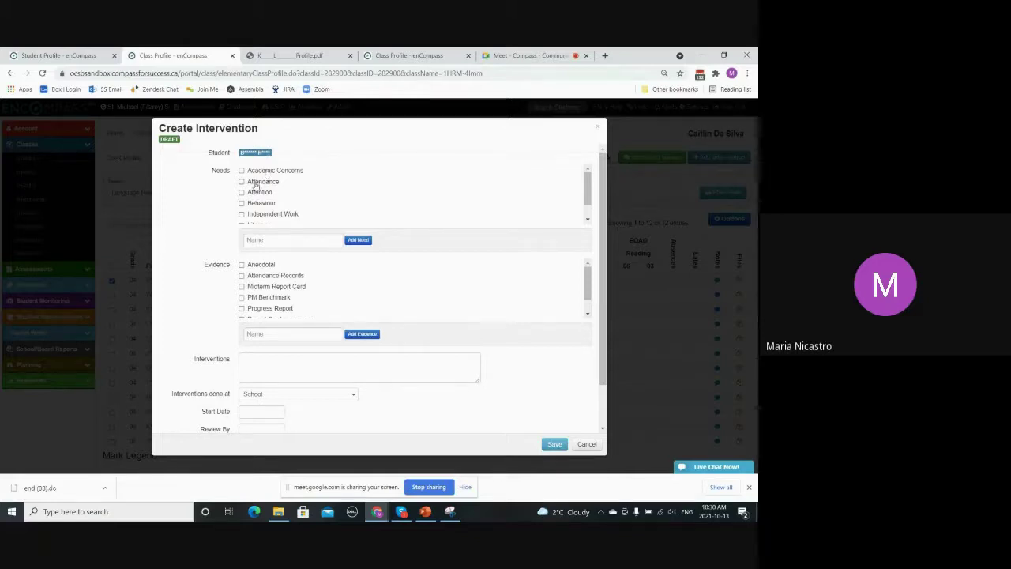
Step: Set the intervention's need to Academic Concerns, removing the stray Attendance selections
scroll(399, 199, "down", 1)
scroll(399, 199, "up", 1)
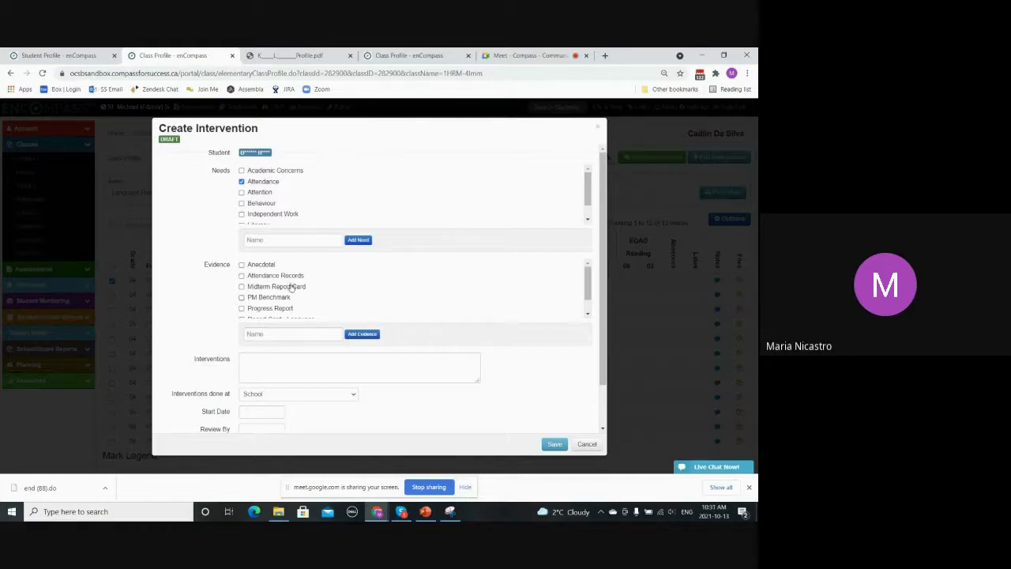
left_click(242, 275)
scroll(491, 312, "down", 1)
scroll(491, 311, "down", 1)
scroll(339, 289, "up", 1)
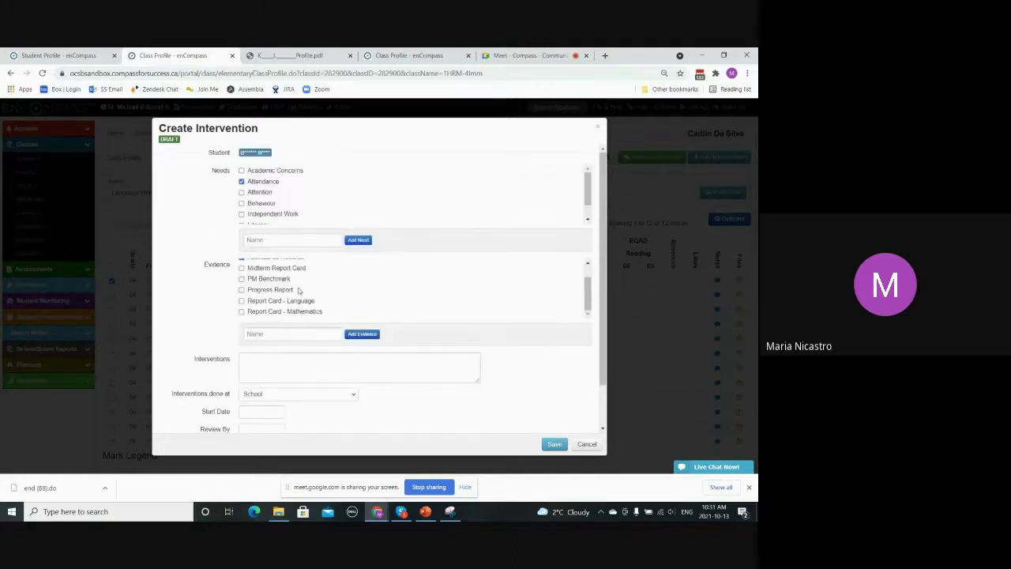
scroll(298, 292, "up", 1)
scroll(296, 294, "down", 1)
scroll(261, 281, "up", 2)
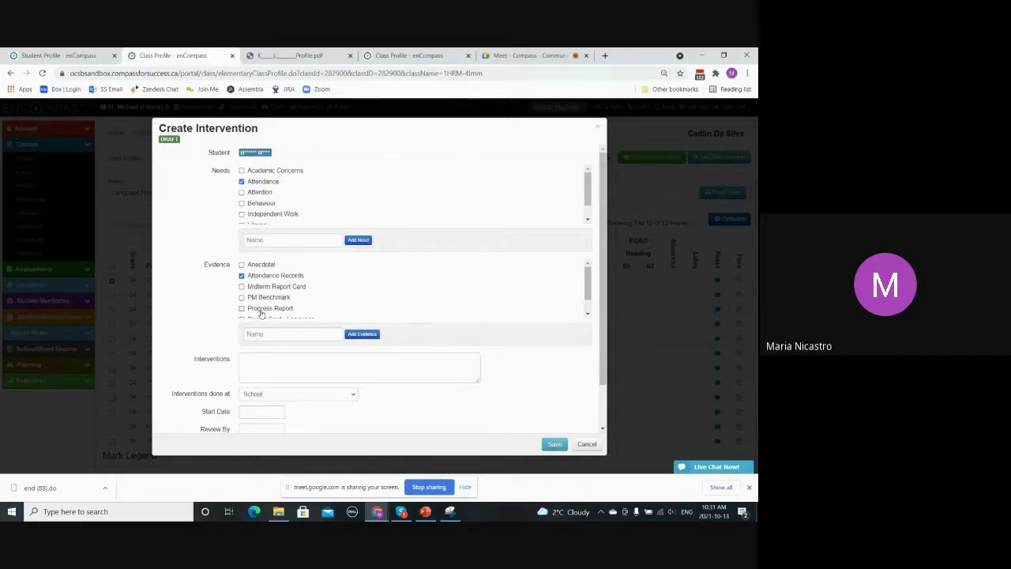
left_click(243, 172)
left_click(241, 180)
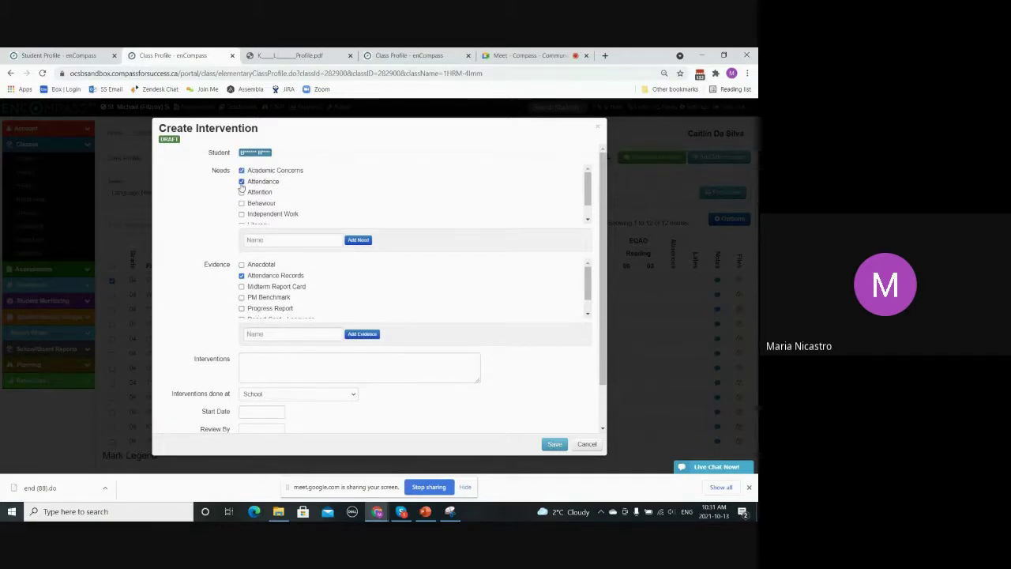
Step: Mark Report Card - Language as evidence and move into the Interventions text box
scroll(248, 299, "down", 1)
scroll(248, 298, "down", 1)
left_click(242, 301)
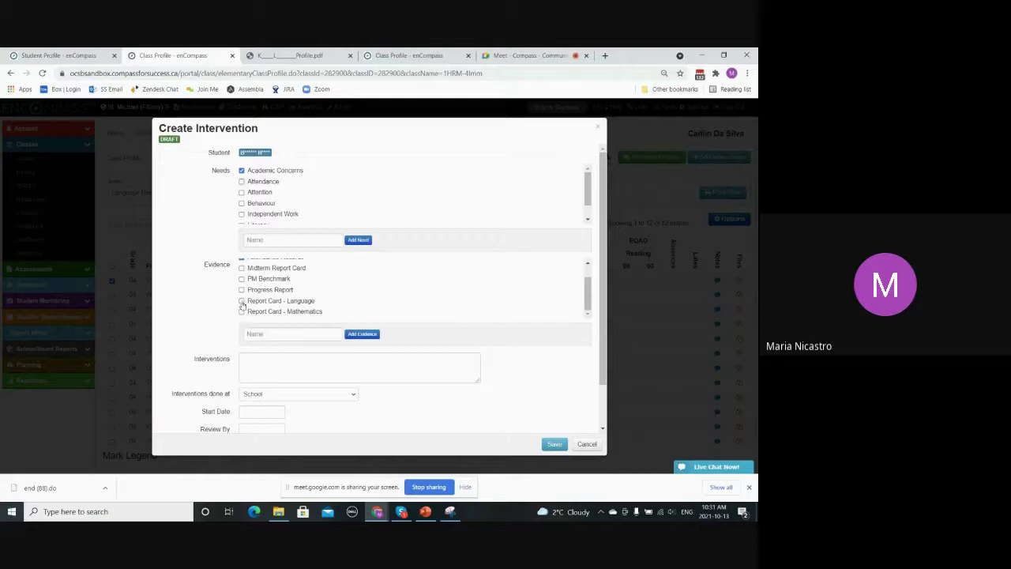
scroll(243, 277, "up", 1)
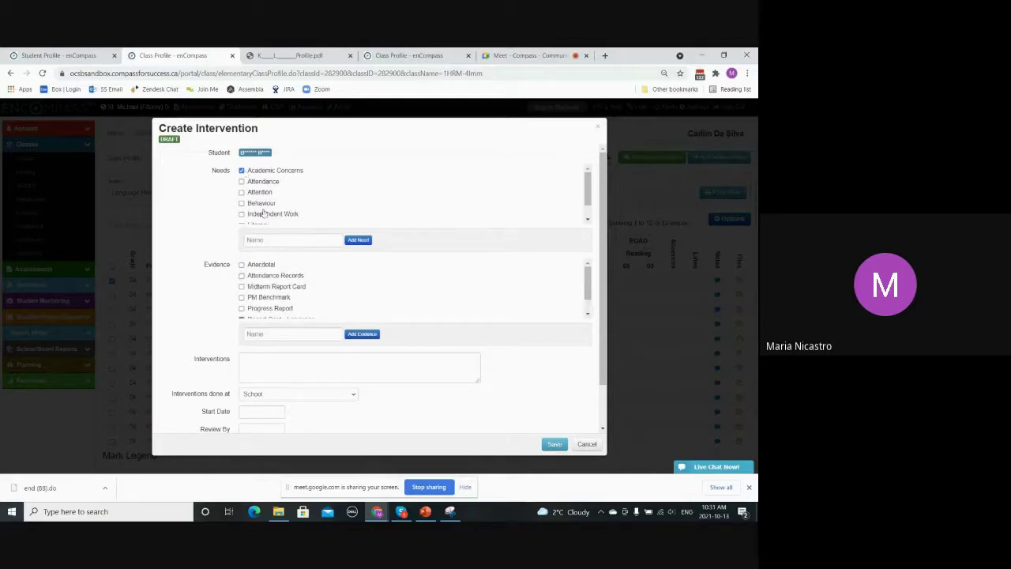
scroll(324, 309, "down", 3)
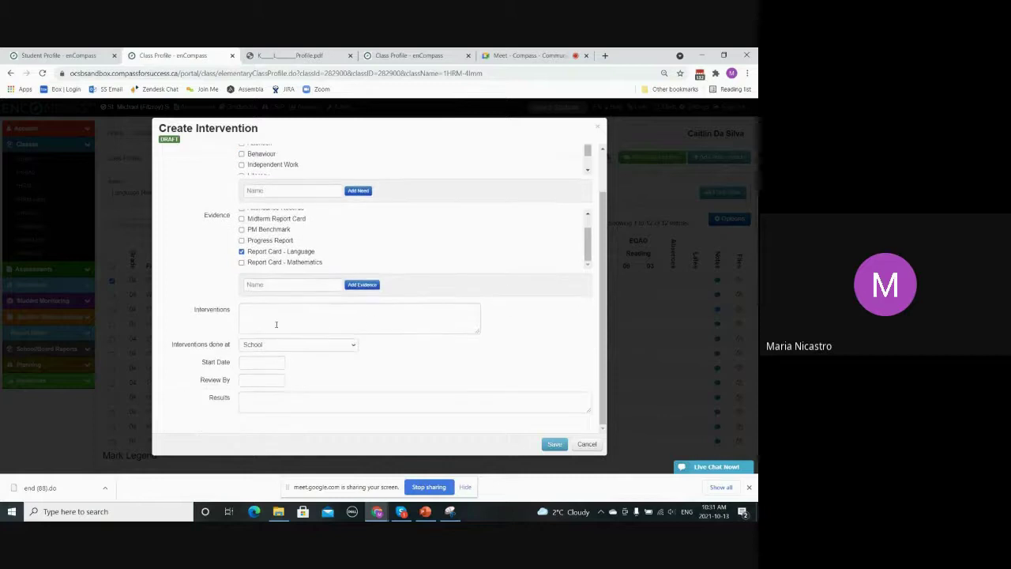
left_click(273, 316)
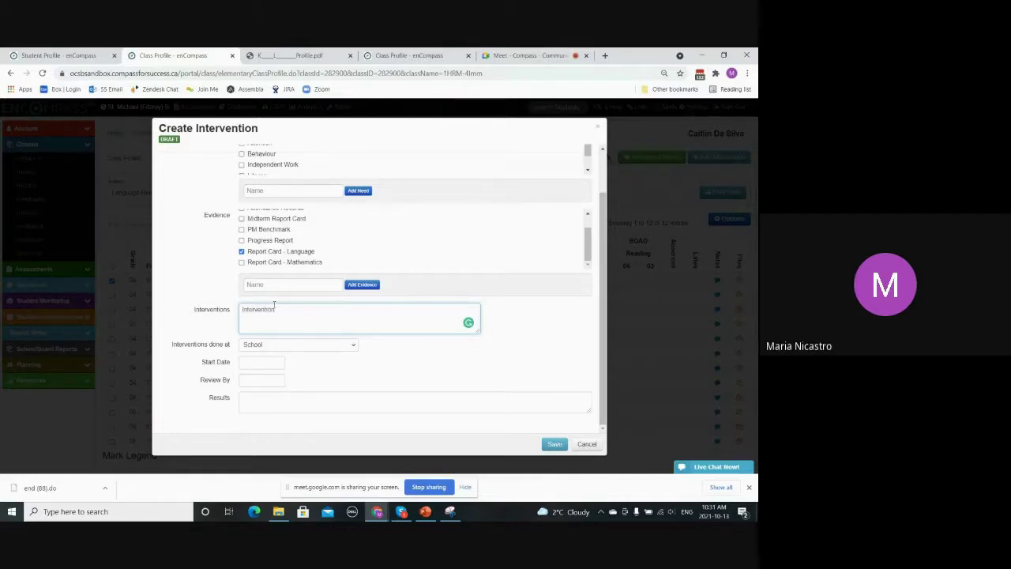
Step: Set location to School, start date 10/13/2021, review by 10/29/2021, and save the intervention
left_click(268, 349)
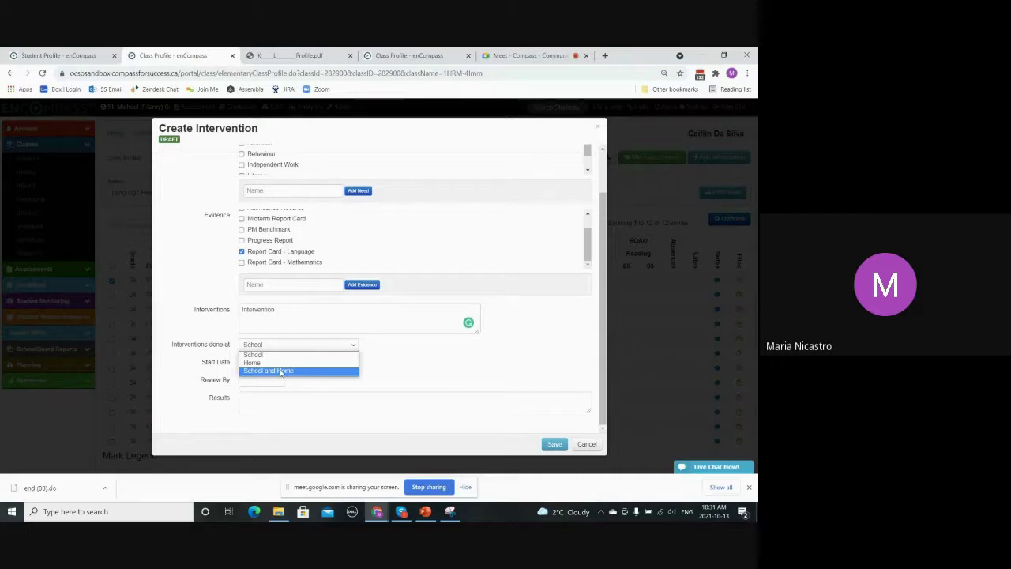
left_click(280, 354)
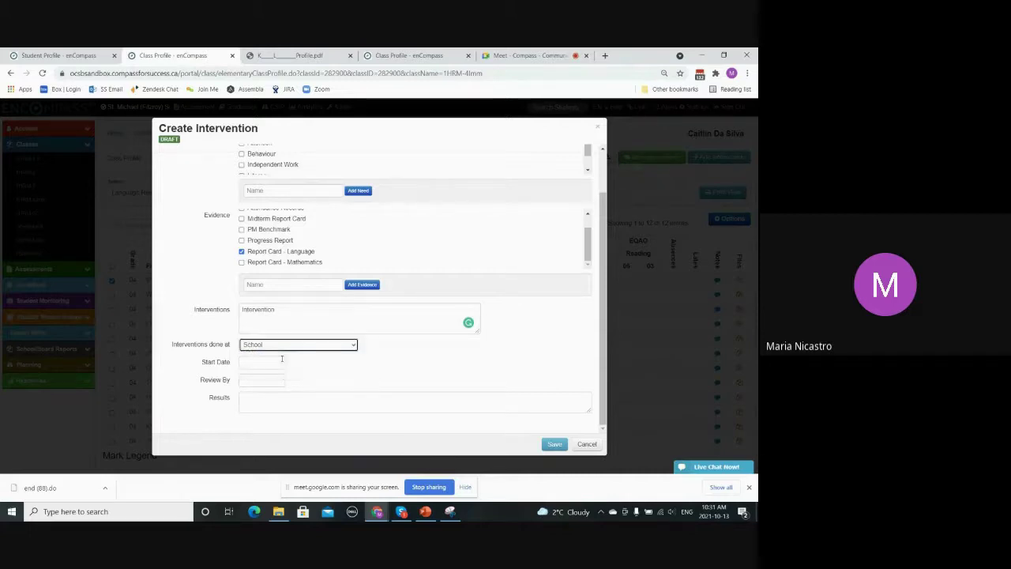
left_click(281, 357)
left_click(279, 349)
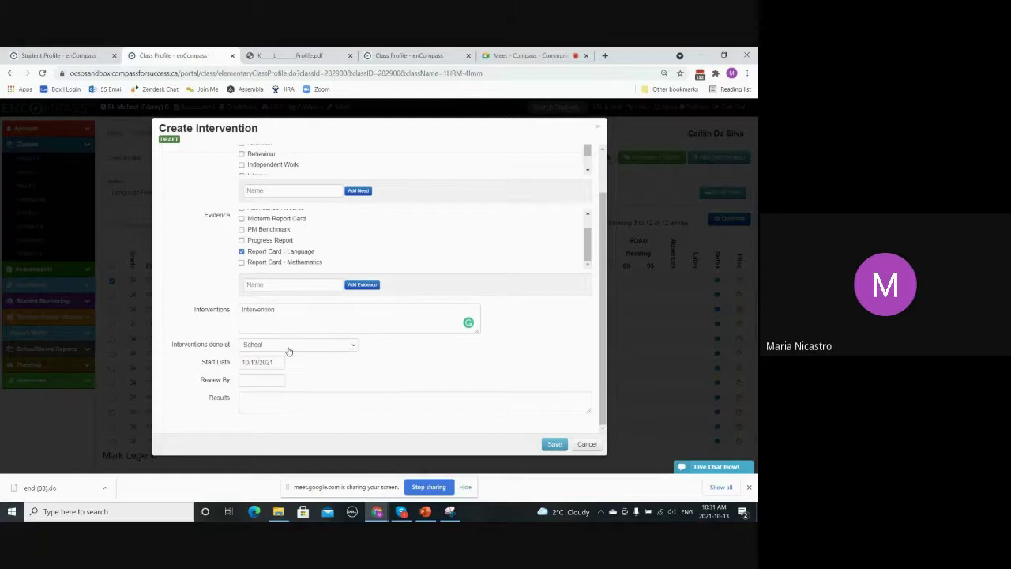
left_click(250, 380)
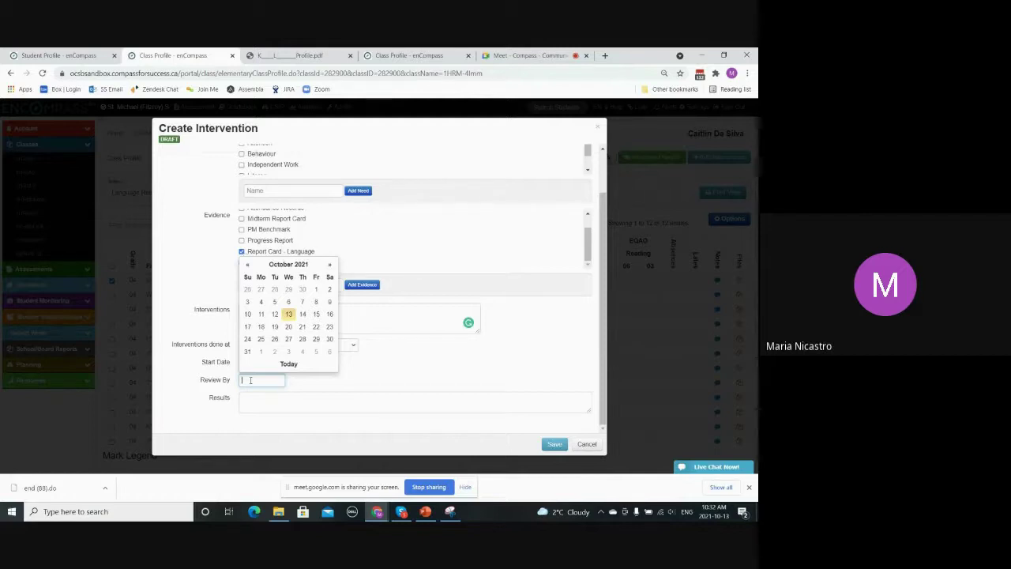
left_click(318, 341)
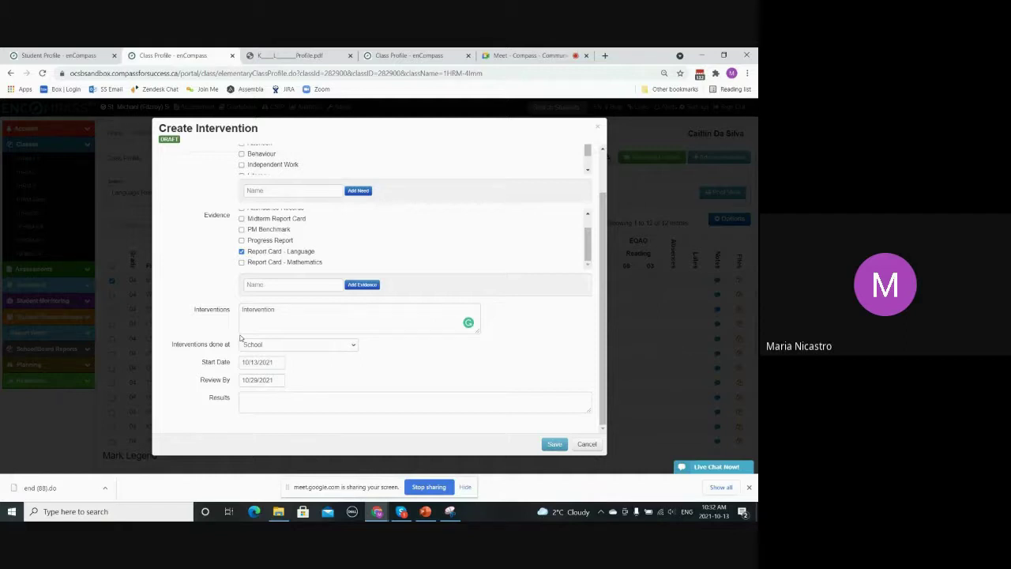
left_click(555, 444)
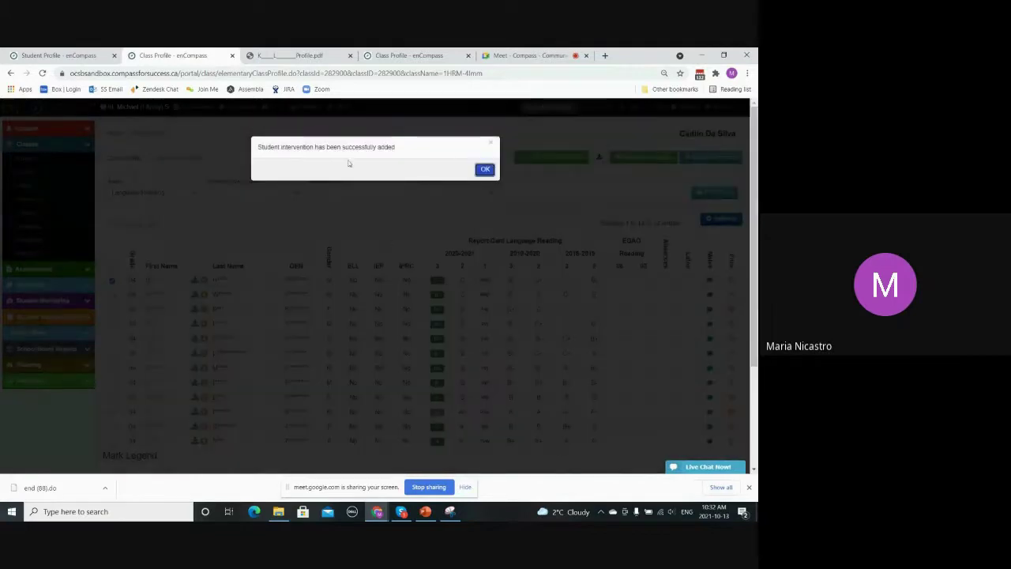
Step: Dismiss the confirmation and open Intervention Strategies, keeping the Month filter on October
left_click(479, 171)
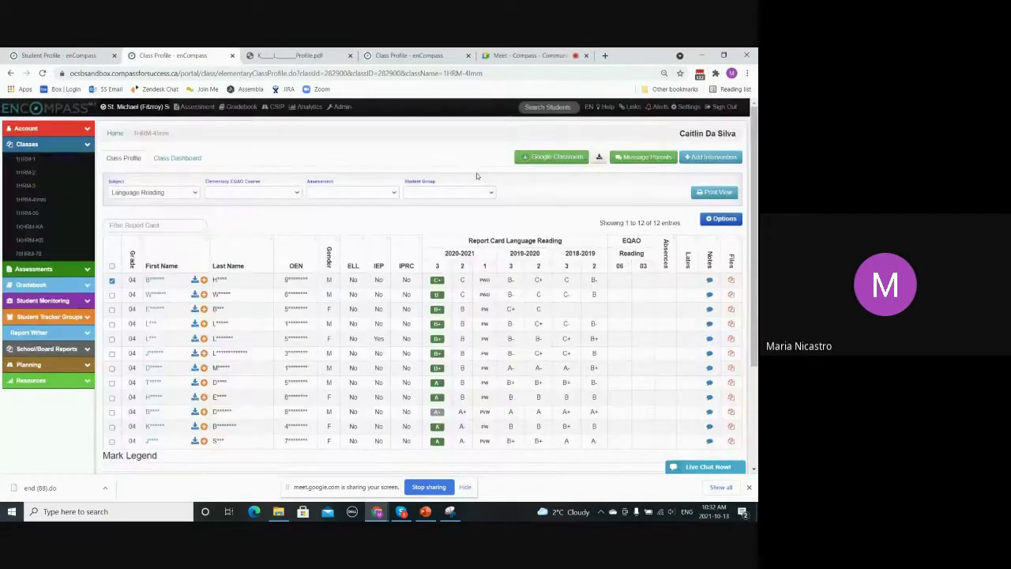
left_click(43, 300)
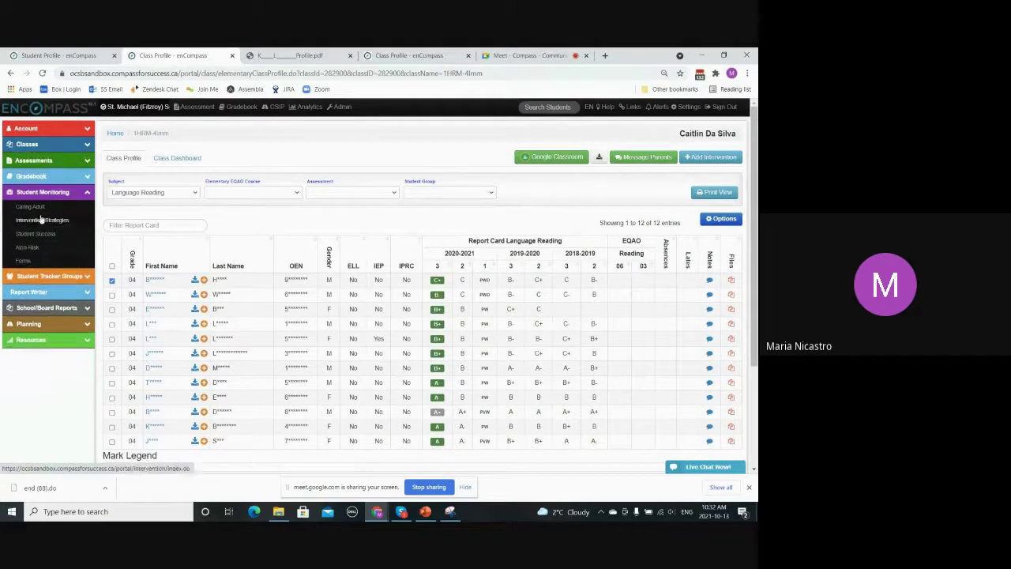
left_click(42, 221)
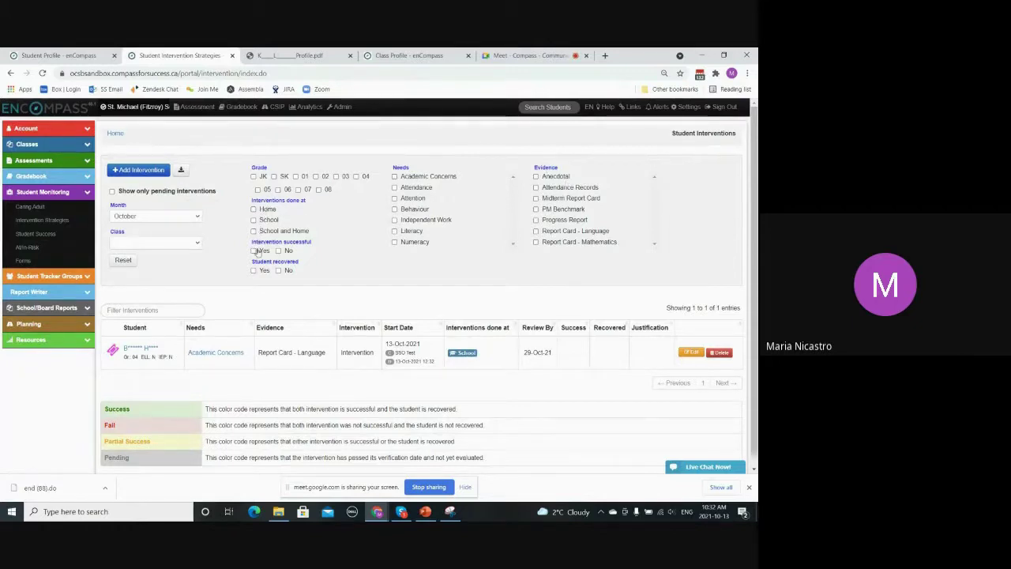
left_click(150, 218)
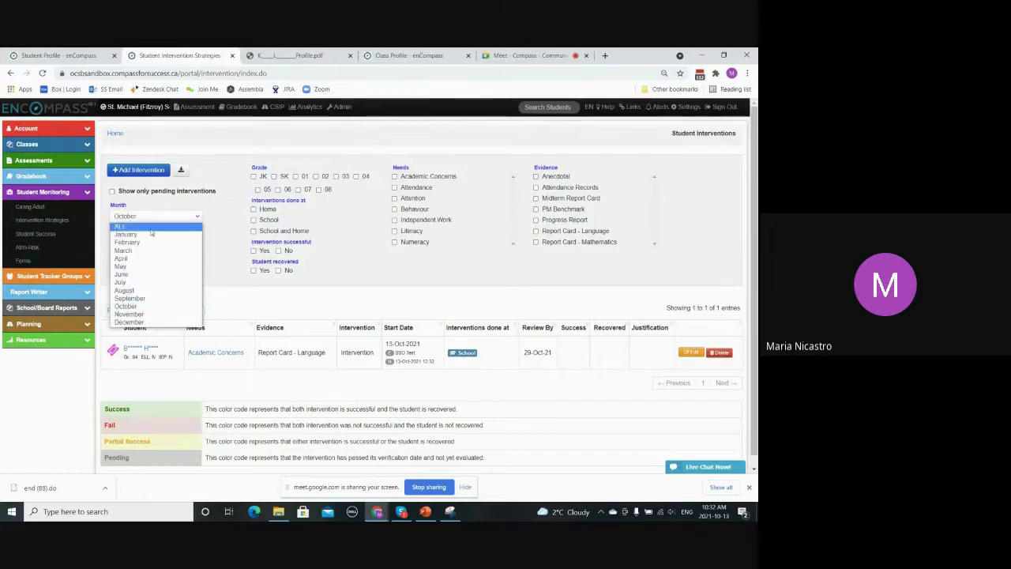
left_click(159, 305)
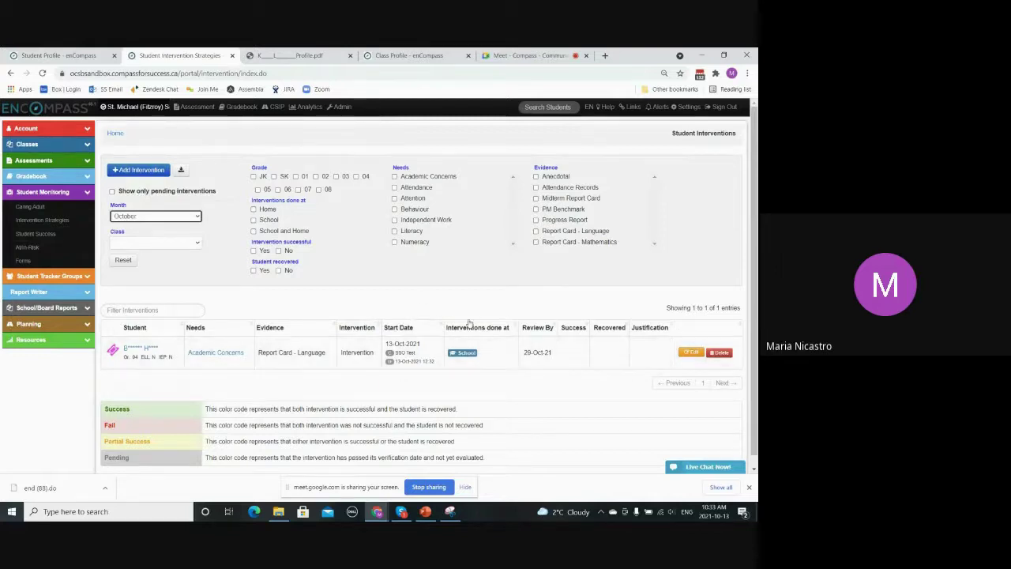
Step: Reopen the saved intervention for editing and scroll down to its review fields
left_click(691, 353)
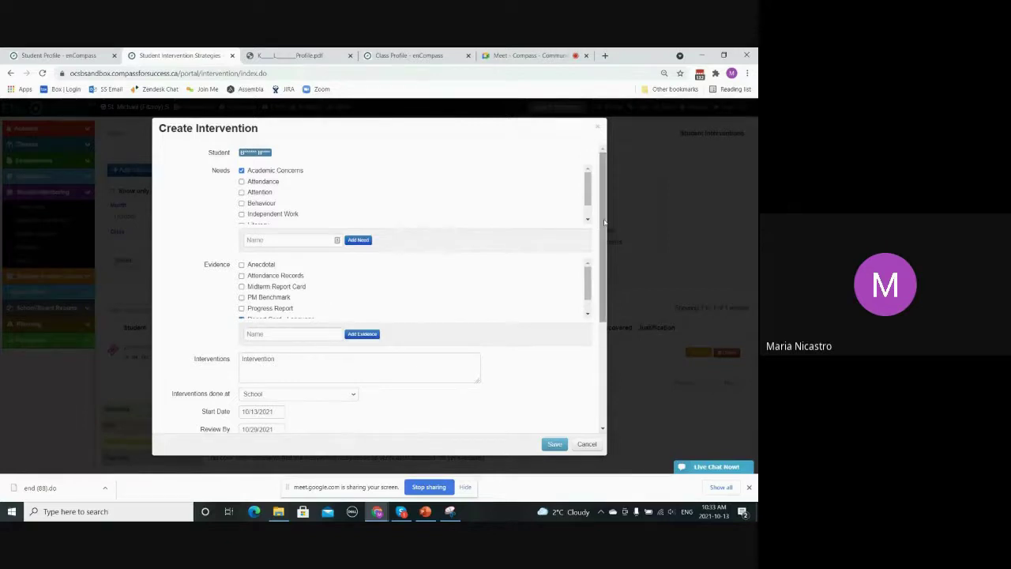
scroll(419, 367, "down", 3)
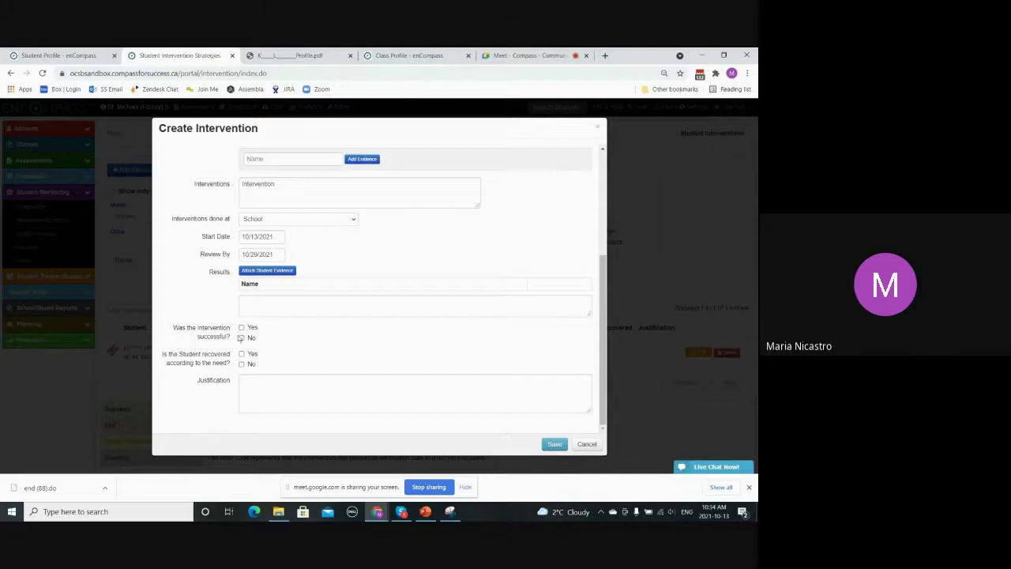
Step: Mark the intervention successful and the student not recovered, leaving the Review By date unchanged
left_click(242, 327)
left_click(241, 355)
left_click(242, 363)
left_click(255, 253)
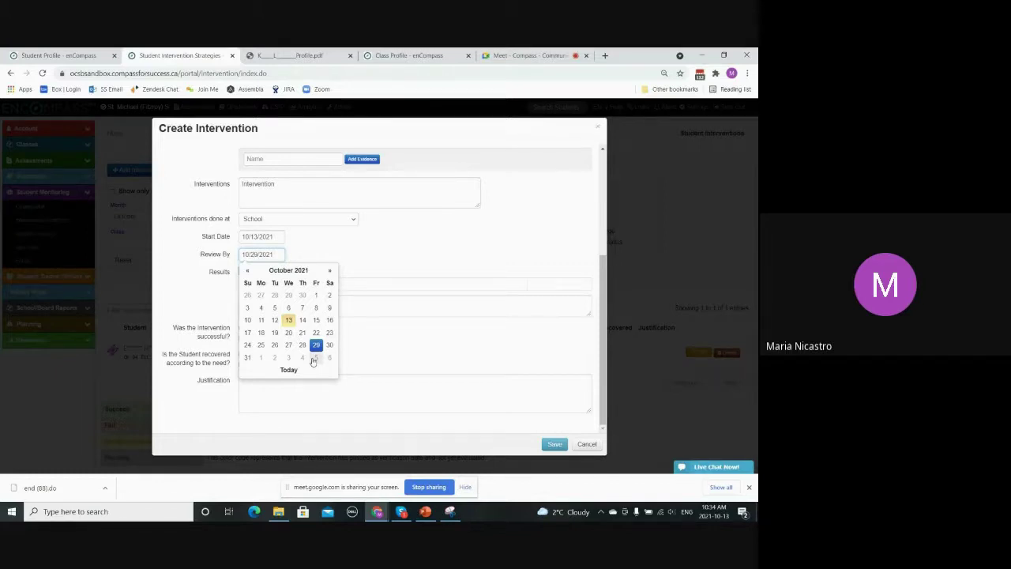
left_click(394, 266)
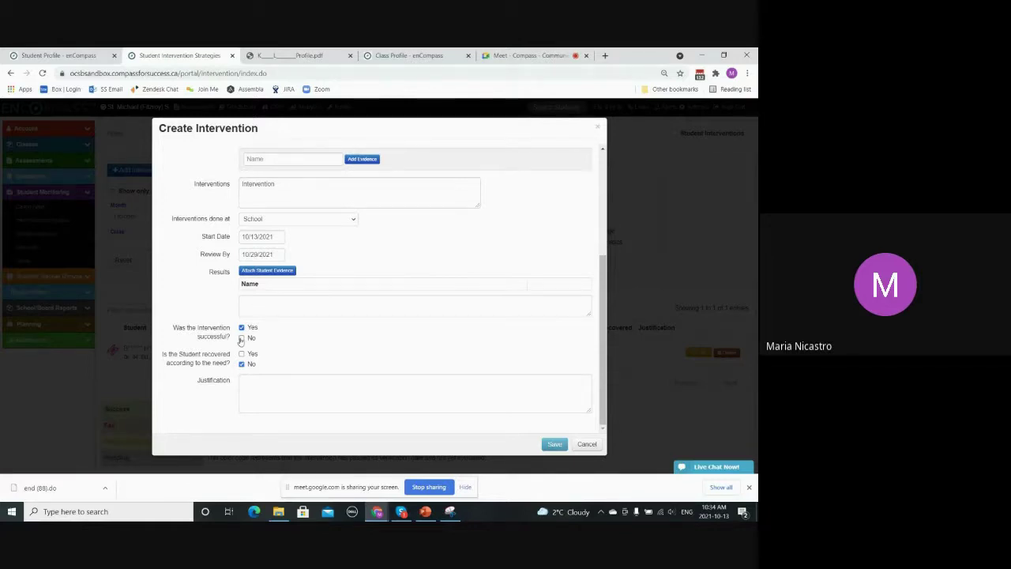
left_click(245, 384)
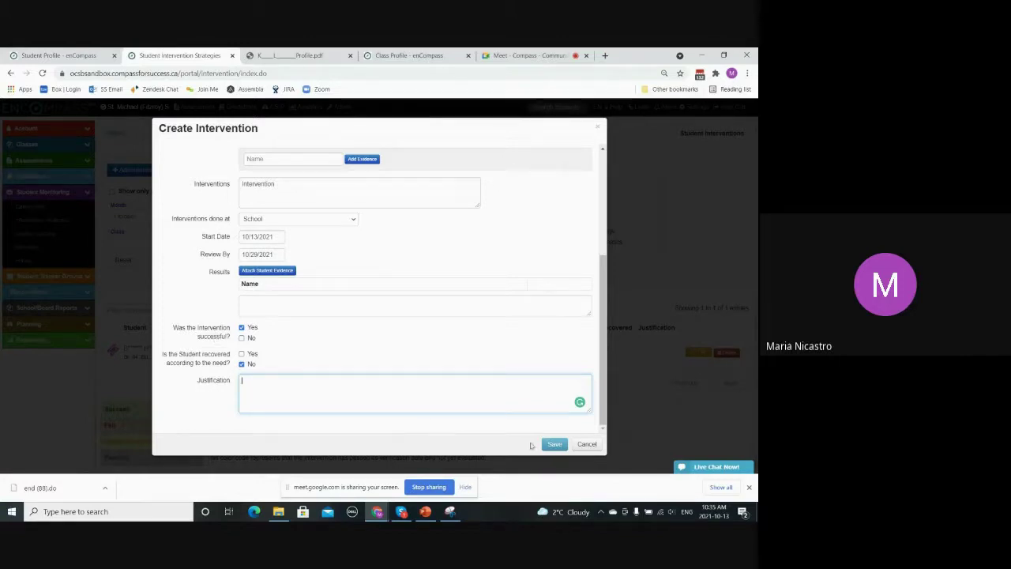
Step: Save the review so the list shows the intervention as a Partial Success
left_click(554, 444)
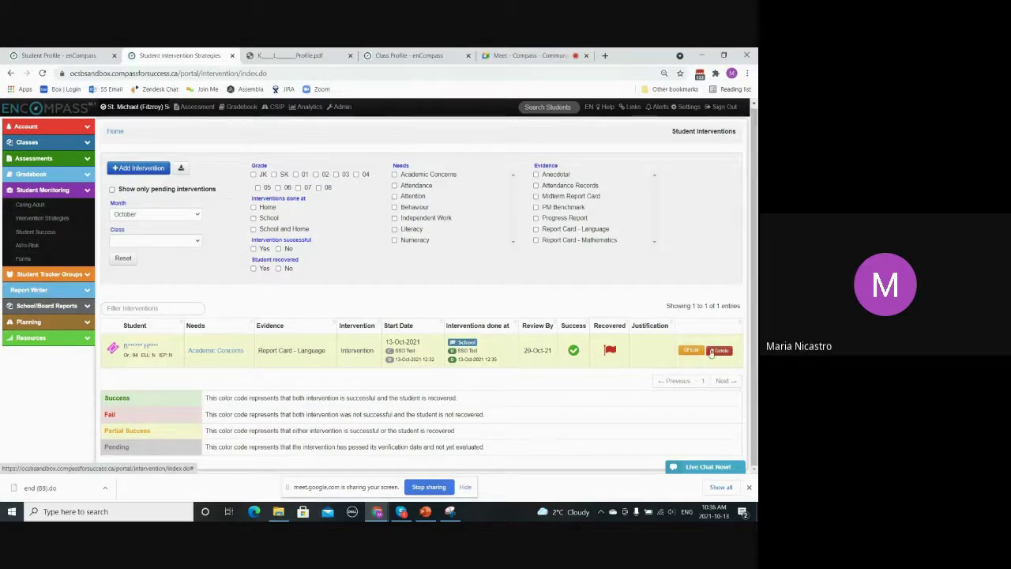
Step: Open the student's profile in a new tab and view its Interventions tab with the partial-success Academic Concerns intervention
right_click(134, 345)
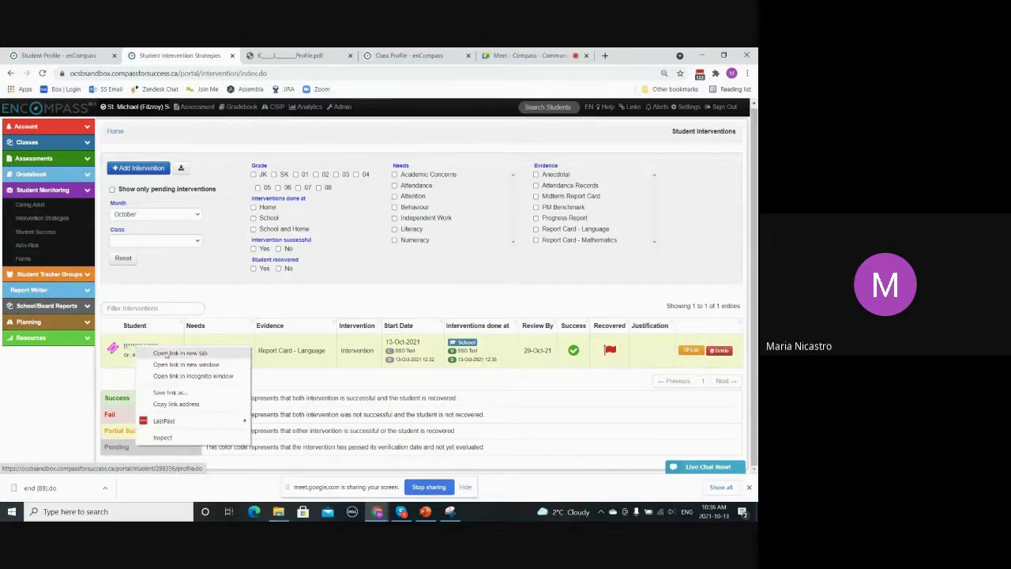
left_click(165, 353)
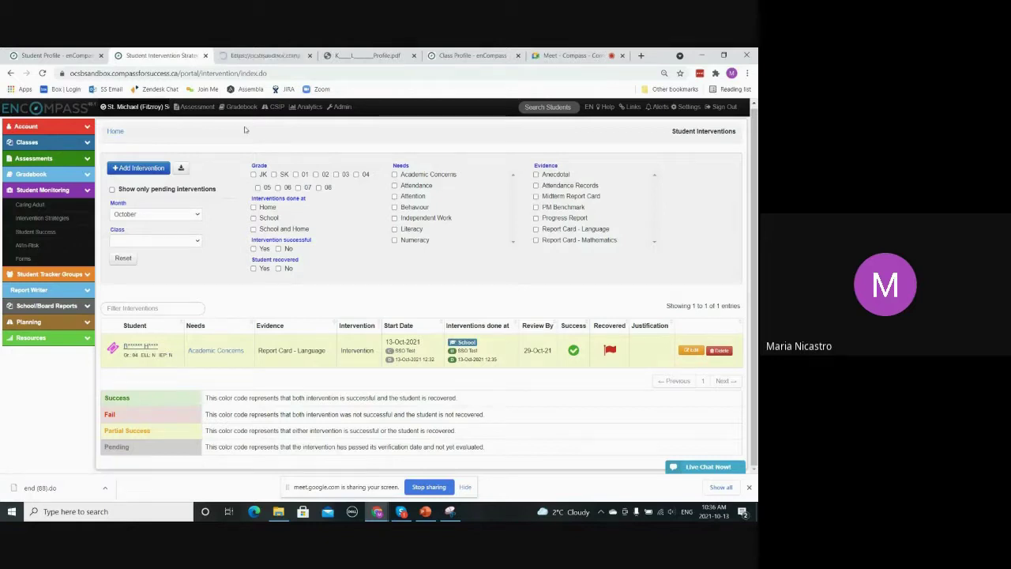
left_click(258, 57)
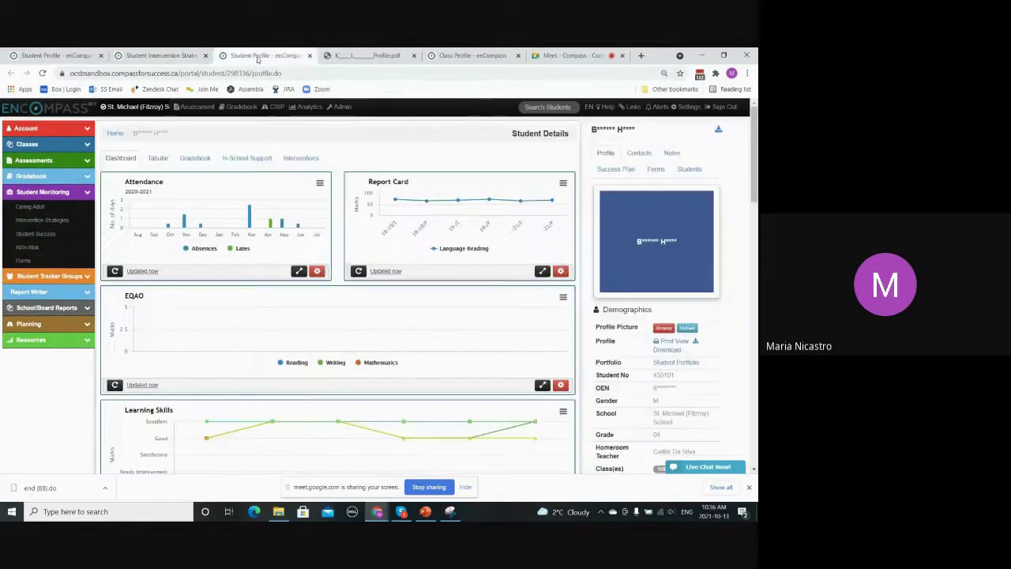
left_click(295, 161)
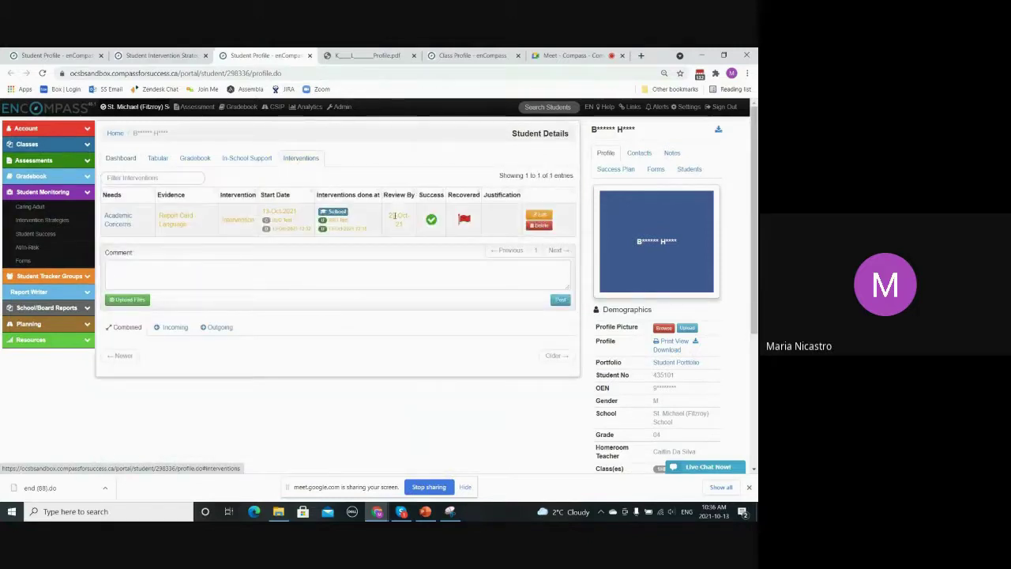